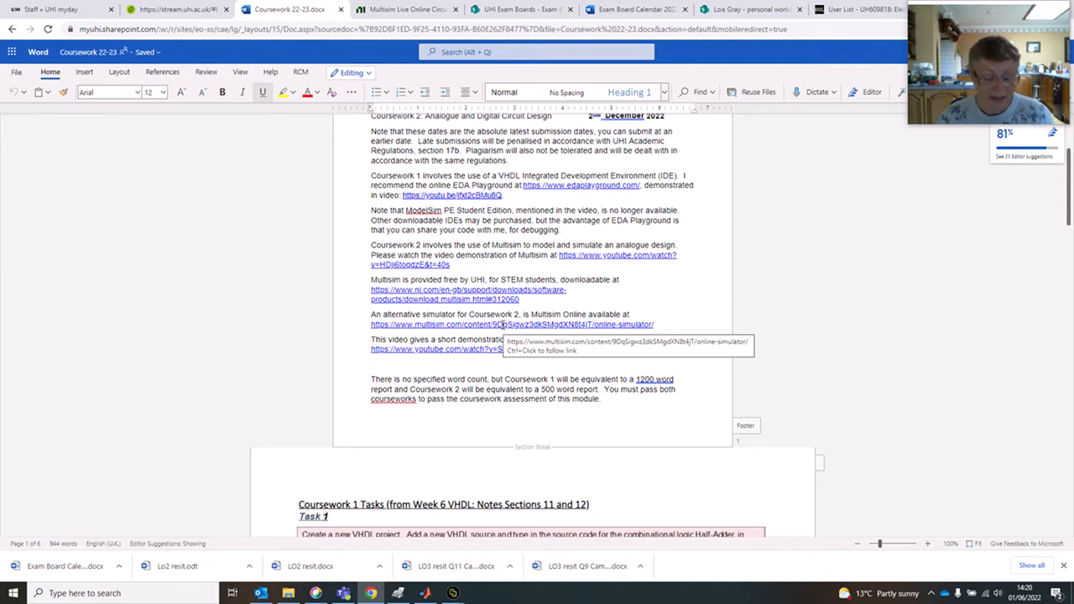
# - Switch to Multisim Live, create a new circuit and place a resistor in the upper middle of the sheet
pyautogui.click(382, 12)
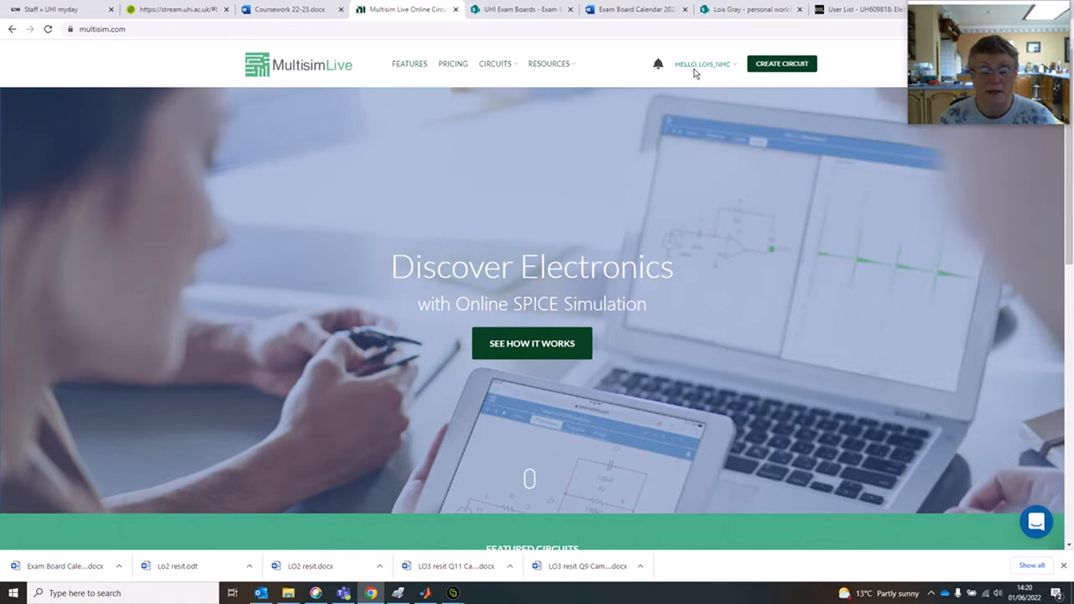
pyautogui.click(787, 67)
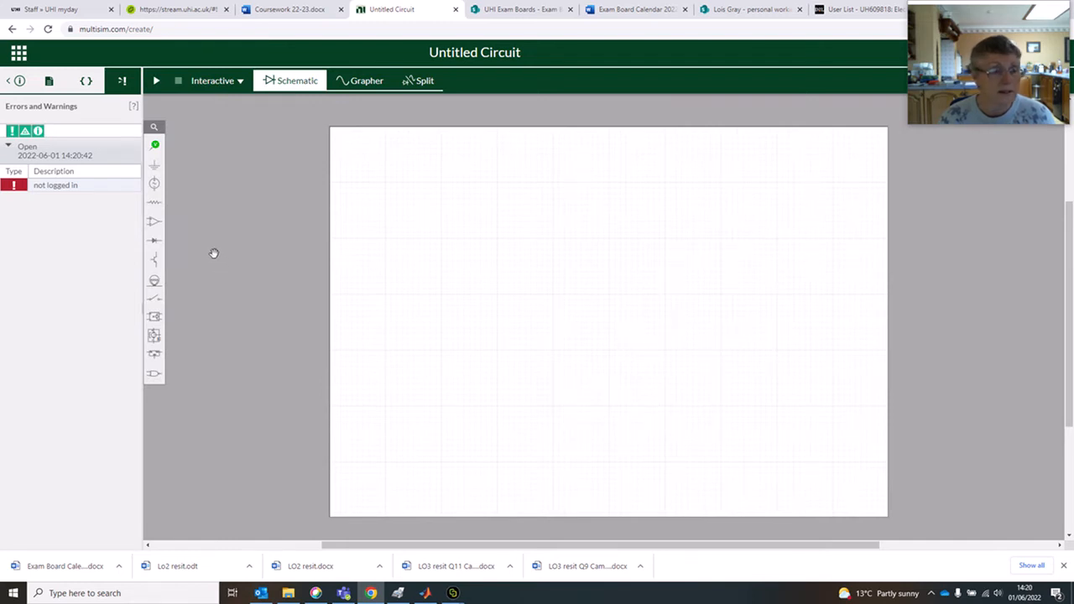
pyautogui.click(154, 205)
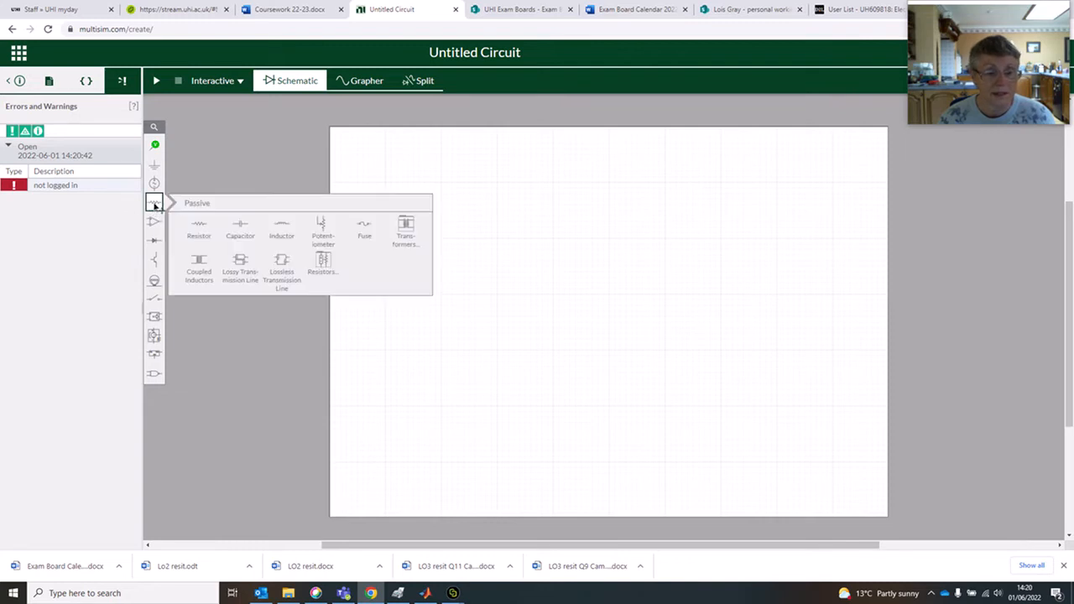
pyautogui.click(197, 224)
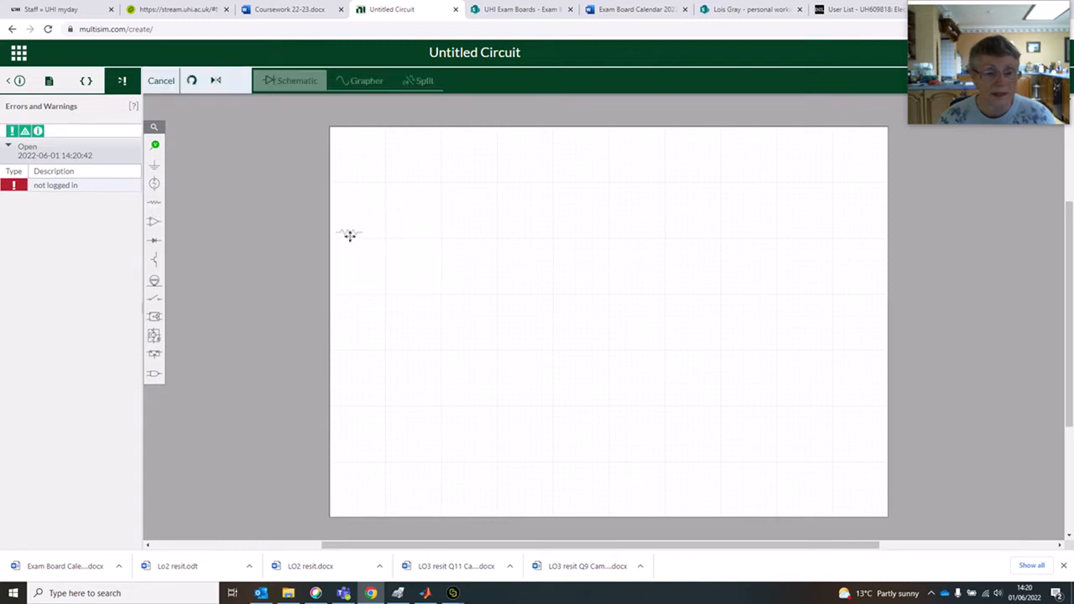
pyautogui.click(541, 239)
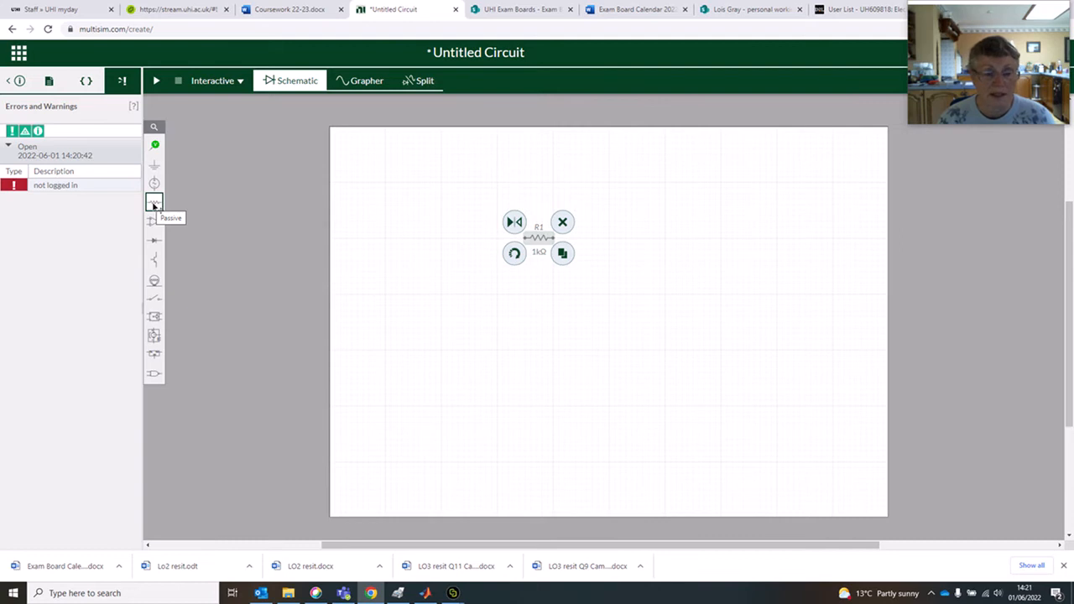
# - Place a capacitor, rotate it to vertical and position it below and to the right of the resistor
pyautogui.click(154, 204)
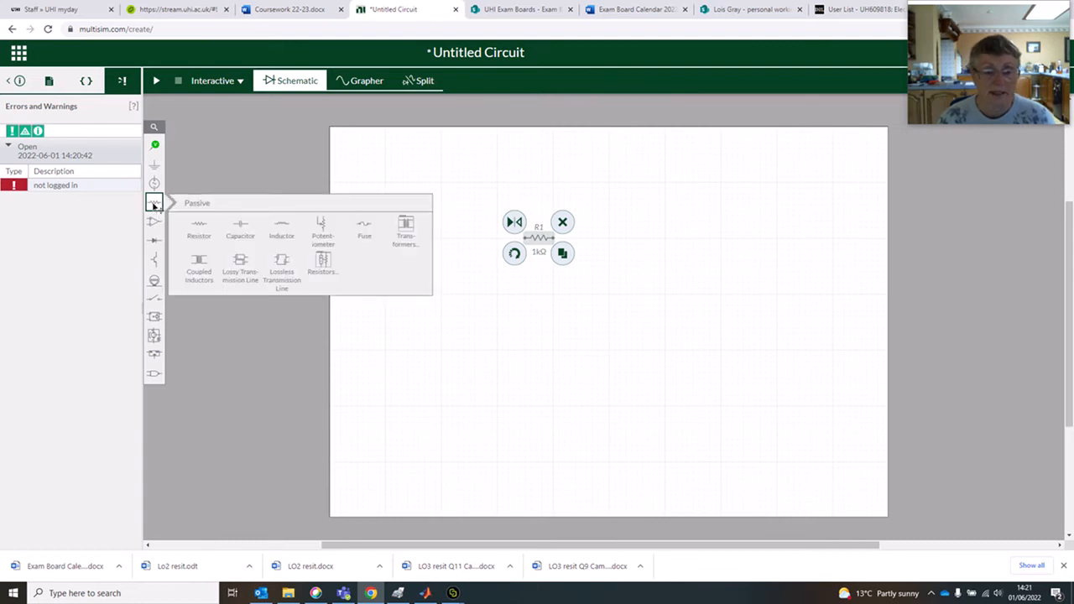
pyautogui.click(245, 225)
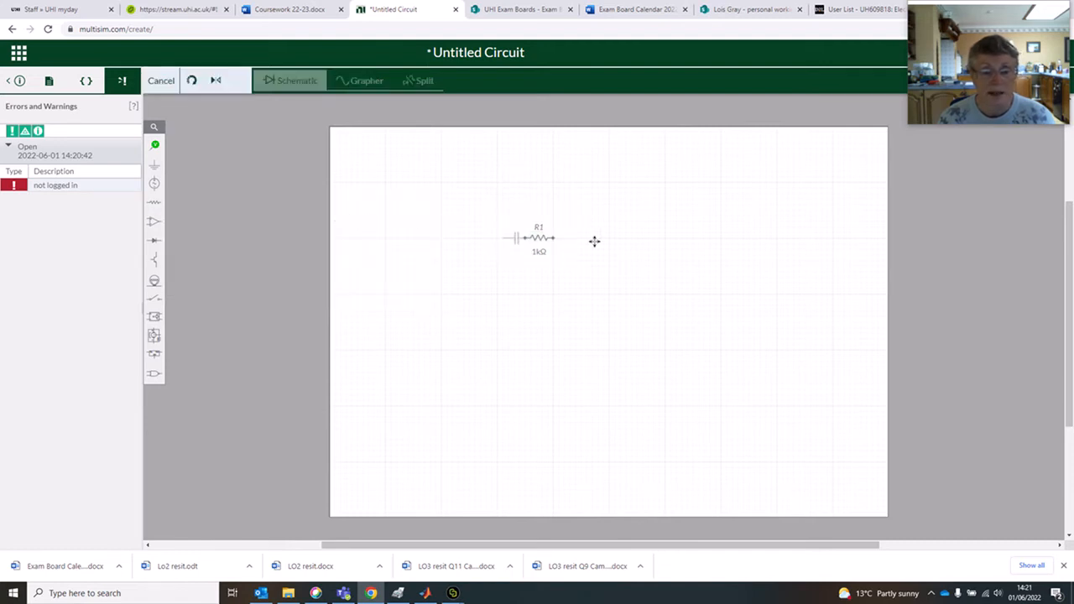
pyautogui.click(621, 247)
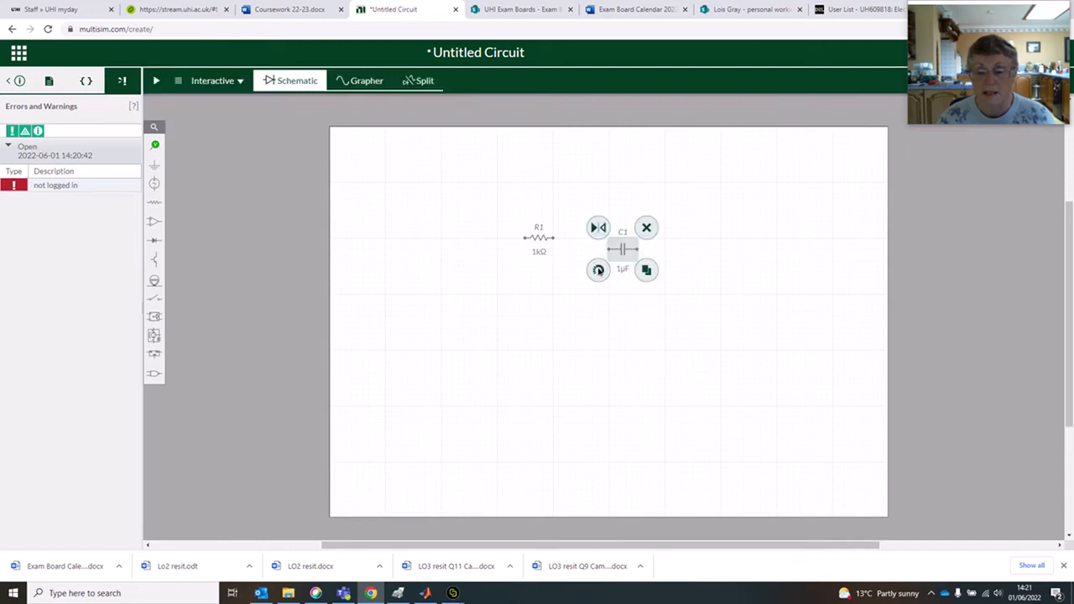
pyautogui.click(599, 271)
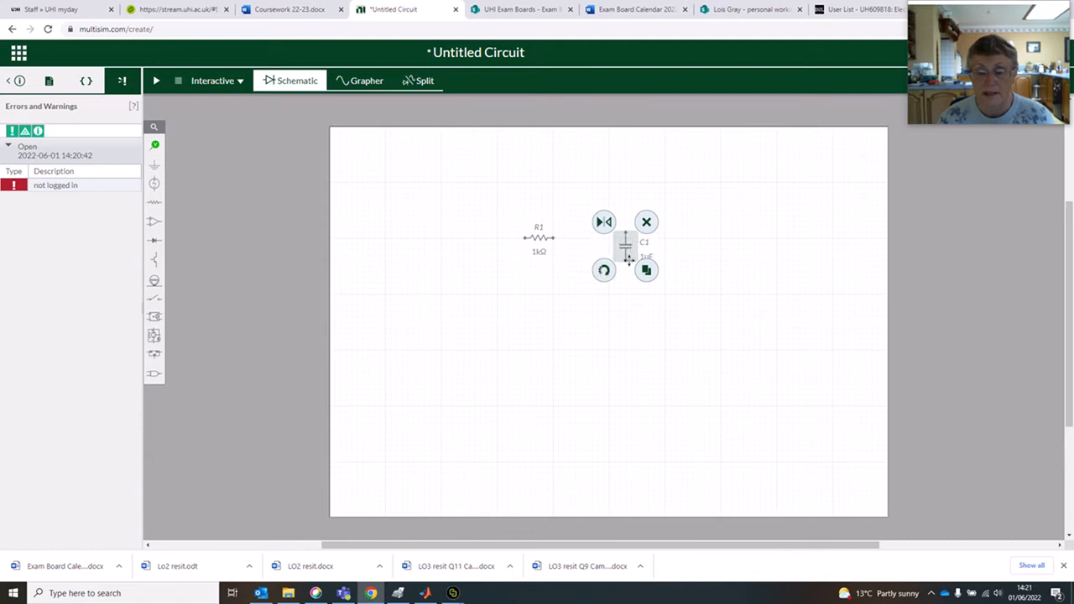
pyautogui.moveTo(628, 252); pyautogui.dragTo(608, 278)
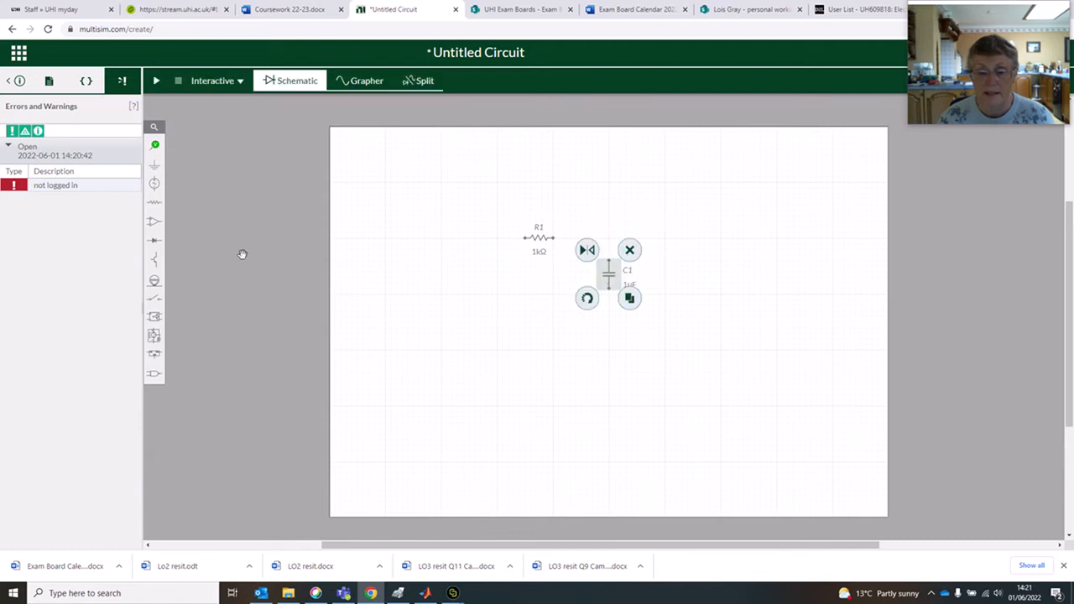
# - Place an AC voltage source below and to the left of the resistor, with a ground beneath the source
pyautogui.click(154, 184)
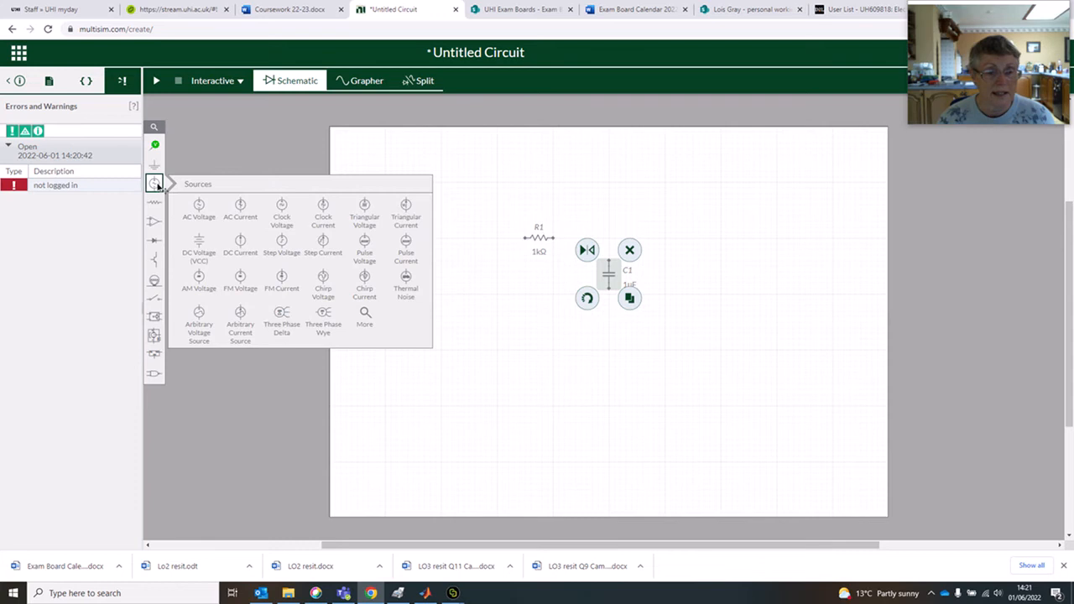
pyautogui.click(199, 210)
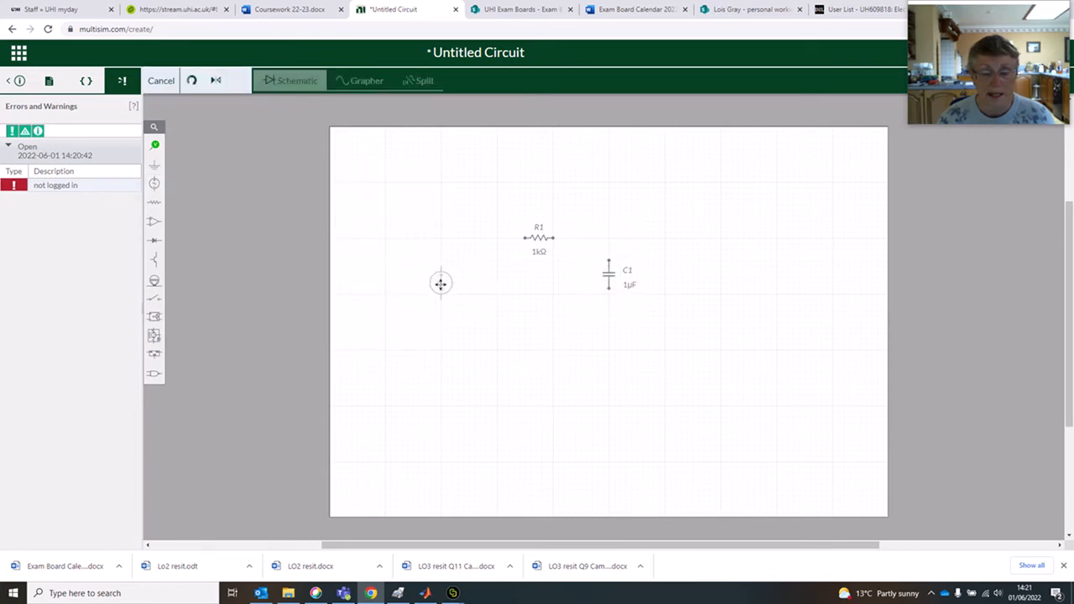
pyautogui.click(440, 284)
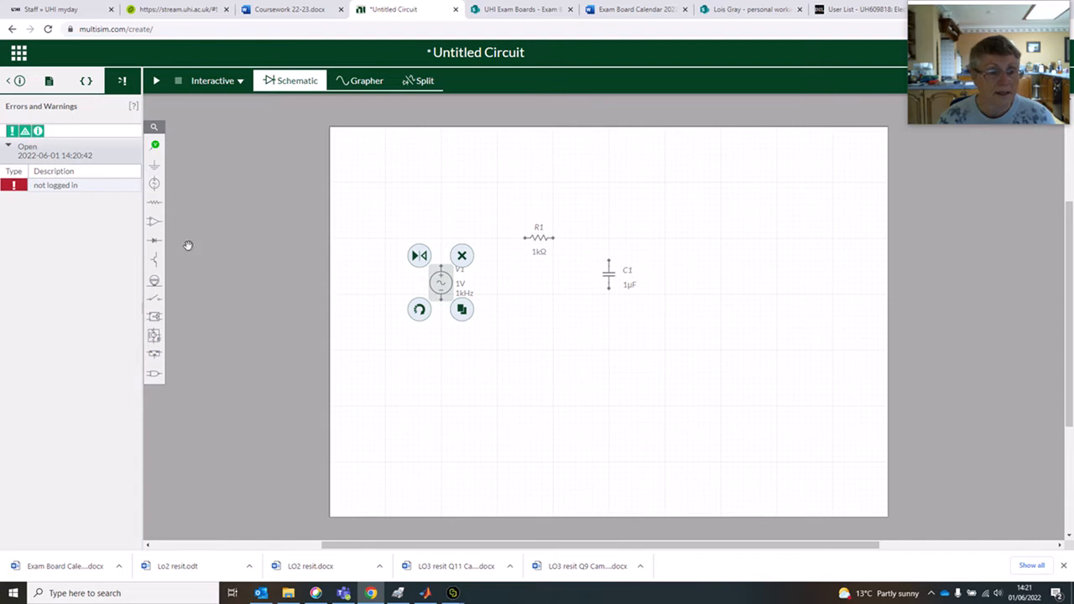
pyautogui.click(155, 168)
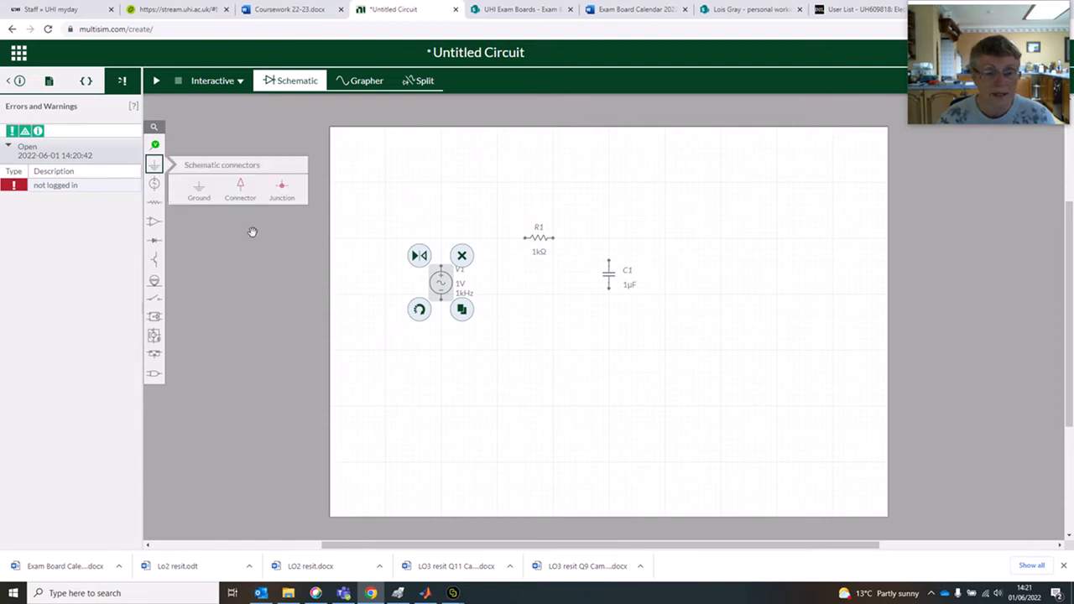
pyautogui.click(200, 188)
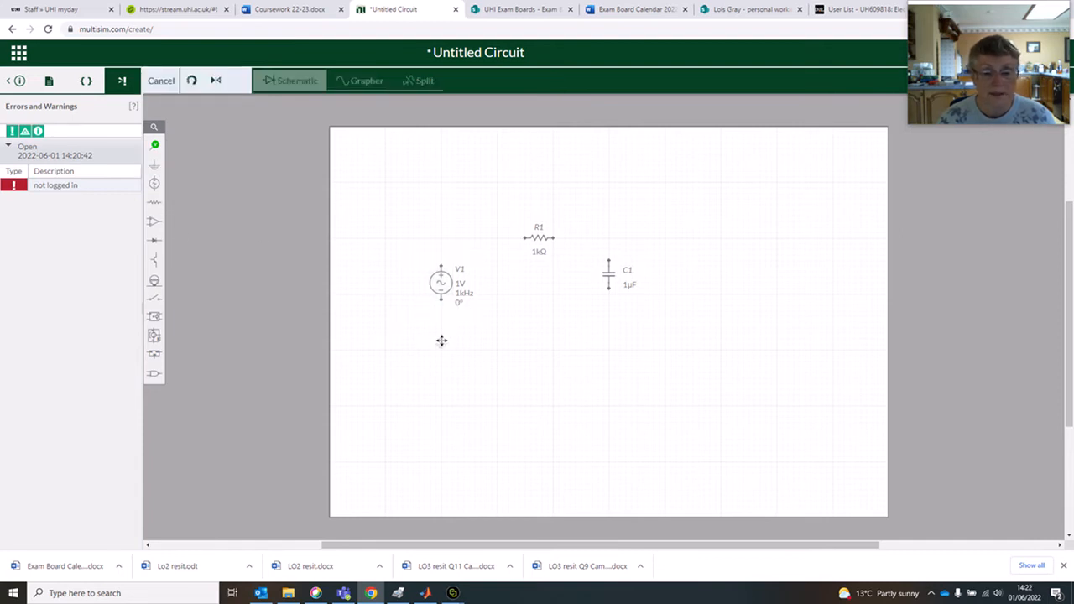
pyautogui.click(442, 342)
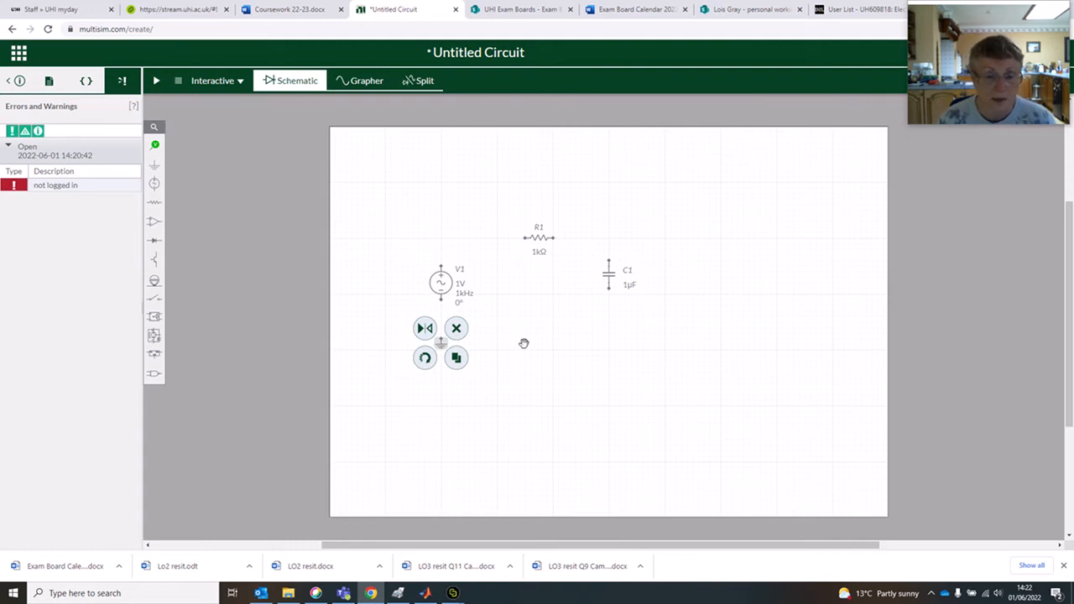
pyautogui.click(547, 328)
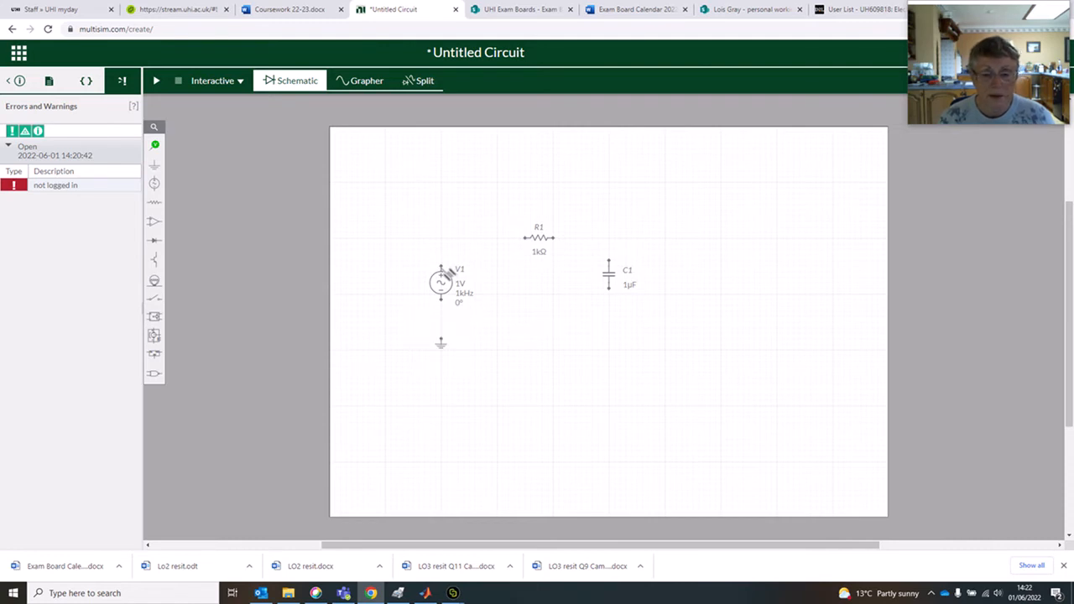
# - Wire the source's upper terminal to the resistor's left end and the resistor's right end to the capacitor's upper terminal
pyautogui.click(443, 268)
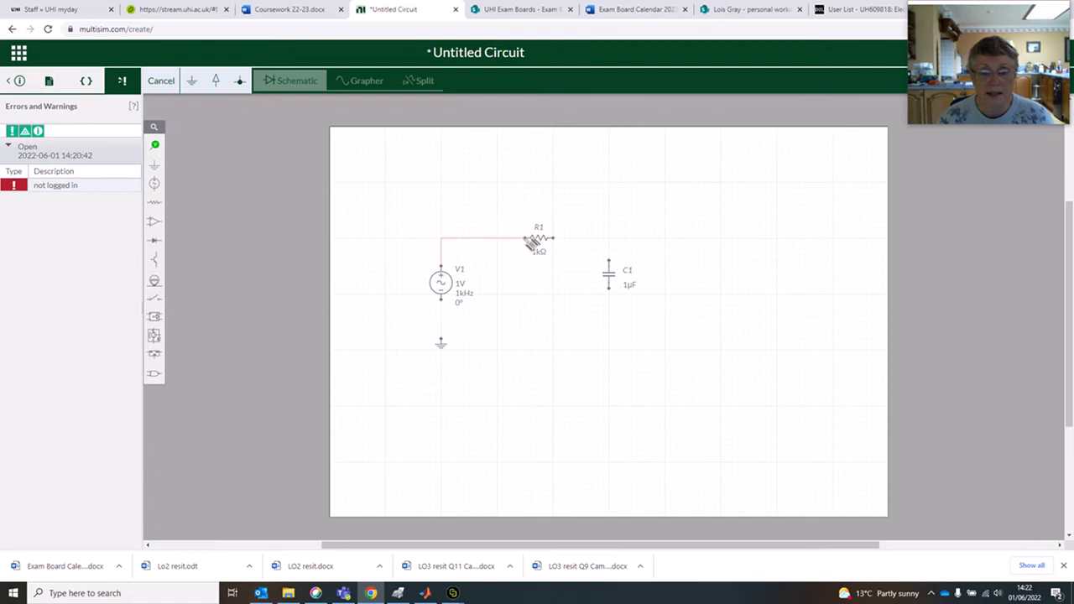
pyautogui.click(530, 241)
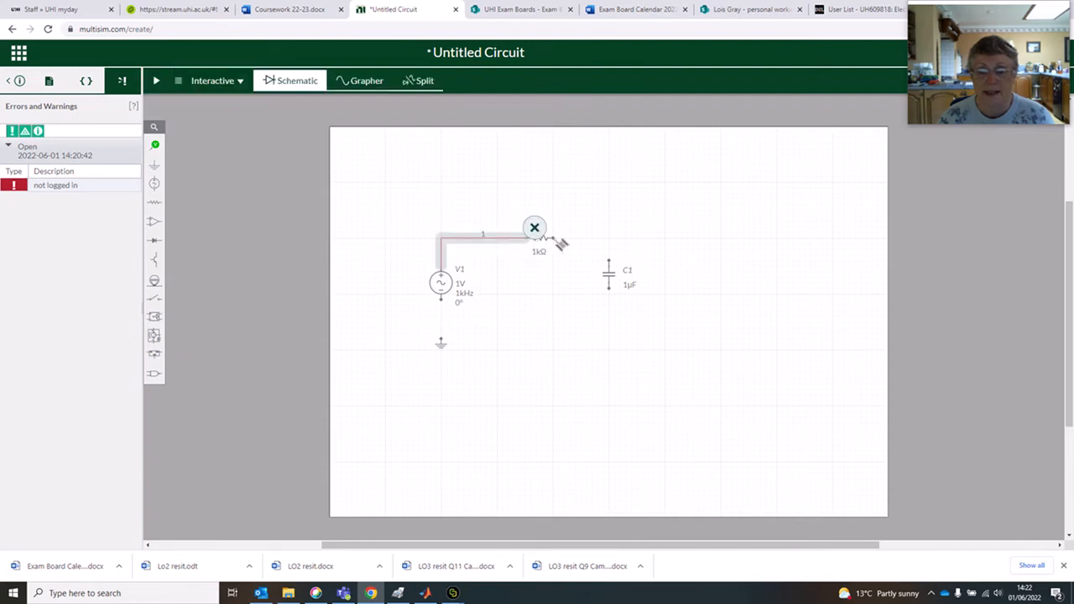
pyautogui.click(555, 239)
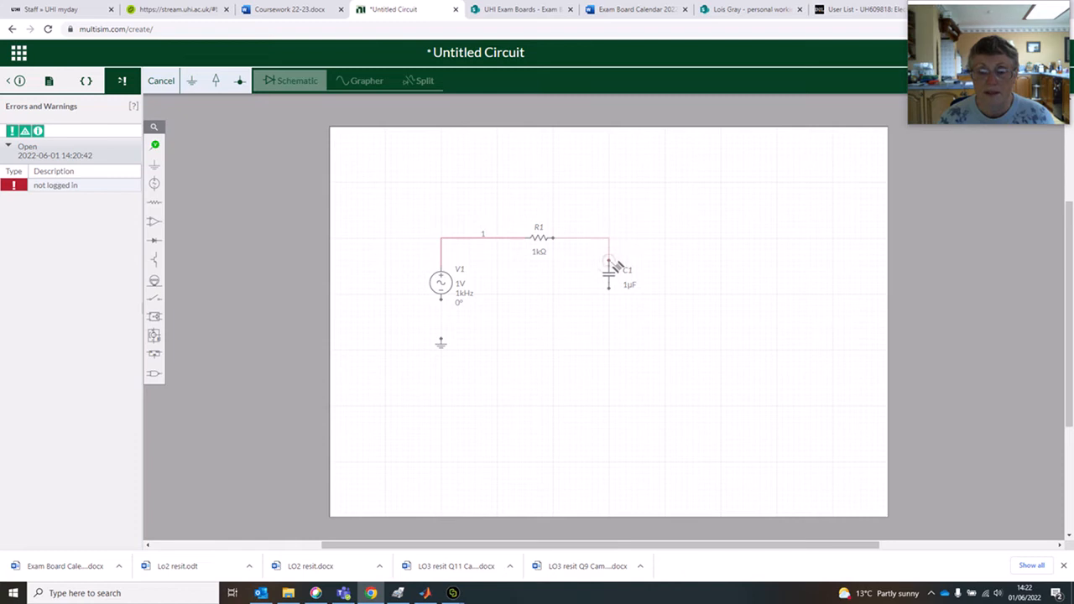
pyautogui.click(610, 262)
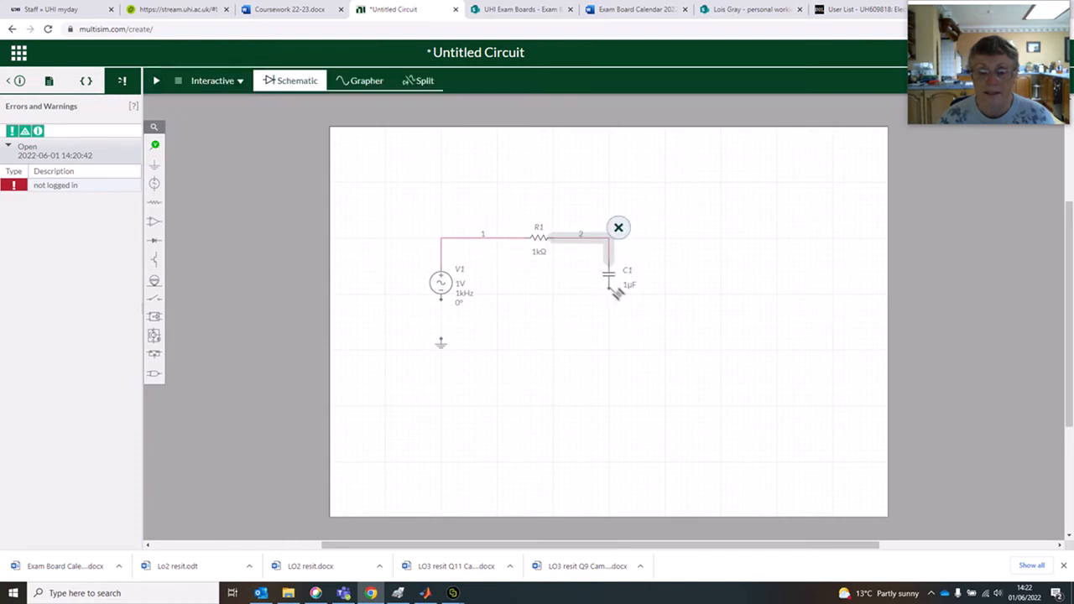
# - Wire the capacitor's lower terminal and the source's lower terminal to the ground to close the circuit
pyautogui.click(611, 289)
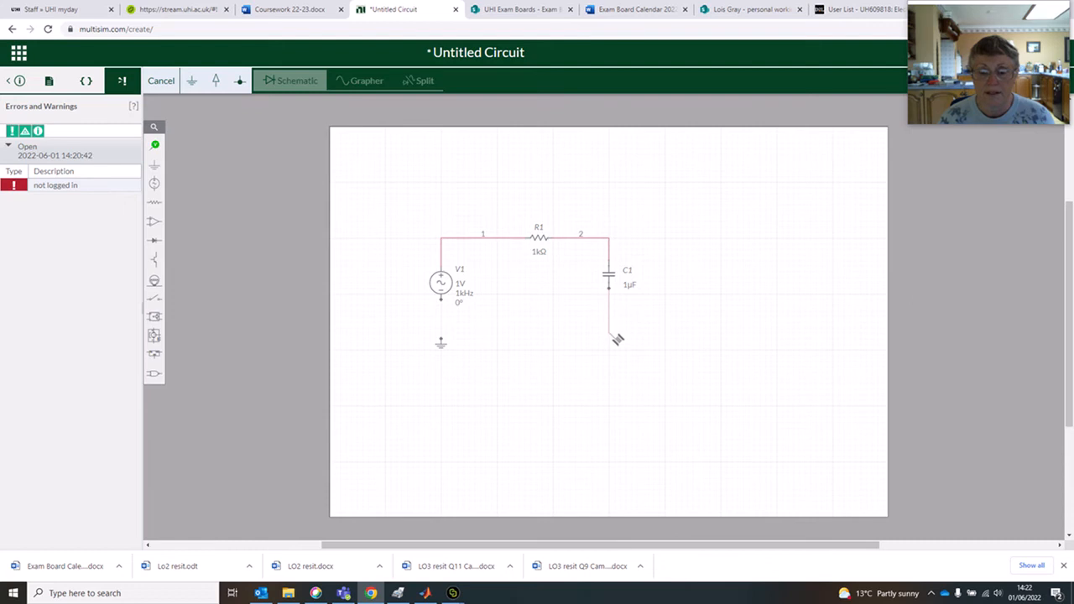
pyautogui.click(442, 339)
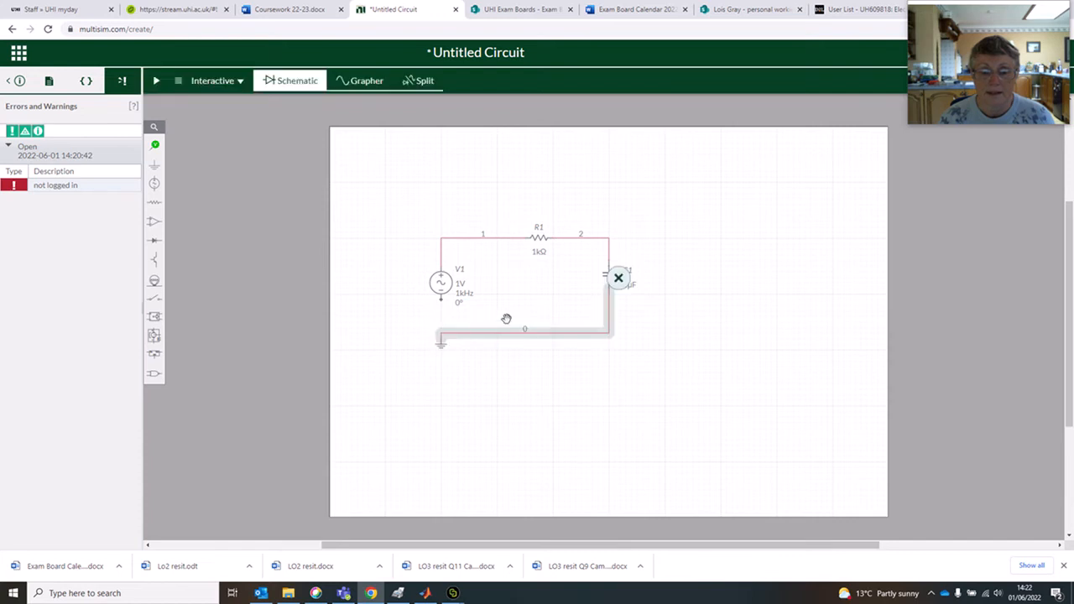
pyautogui.click(446, 301)
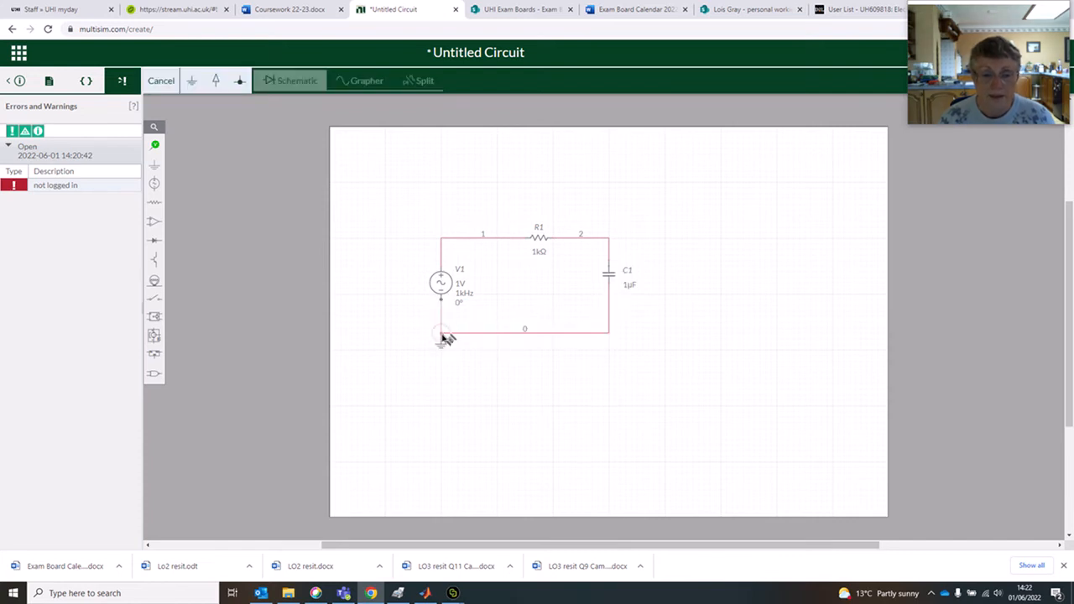
pyautogui.click(443, 338)
pyautogui.click(597, 395)
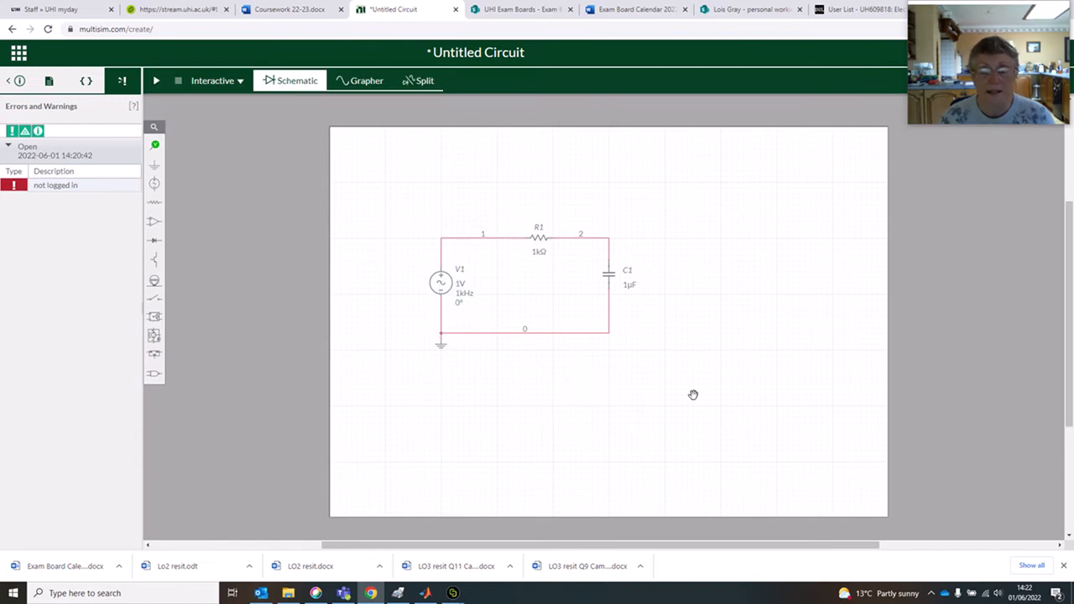
# - Attach a voltage reference probe to the wire between the source and the resistor
pyautogui.click(154, 147)
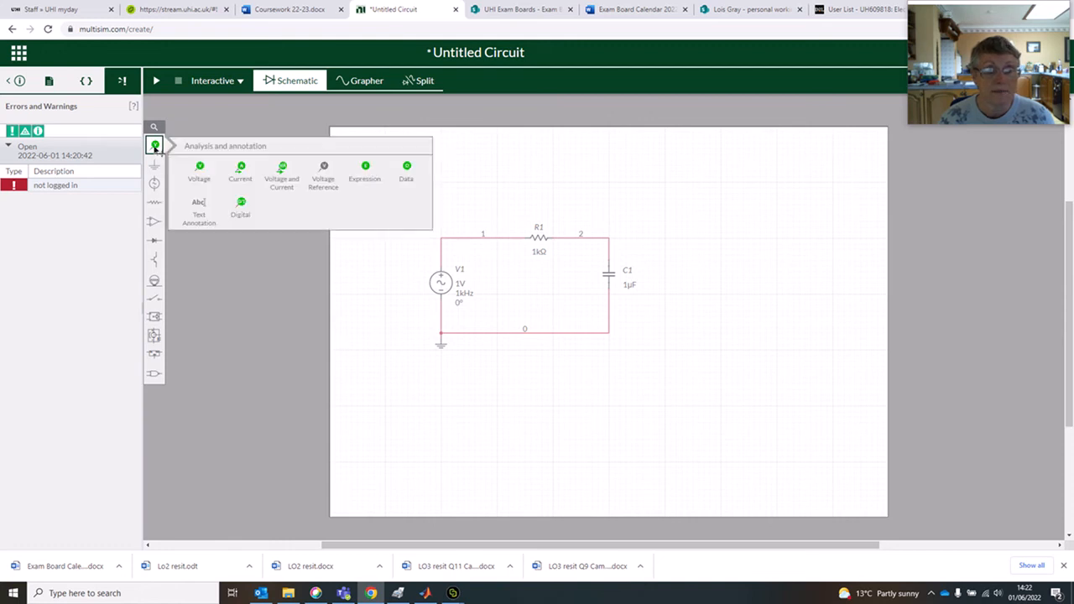
pyautogui.click(323, 174)
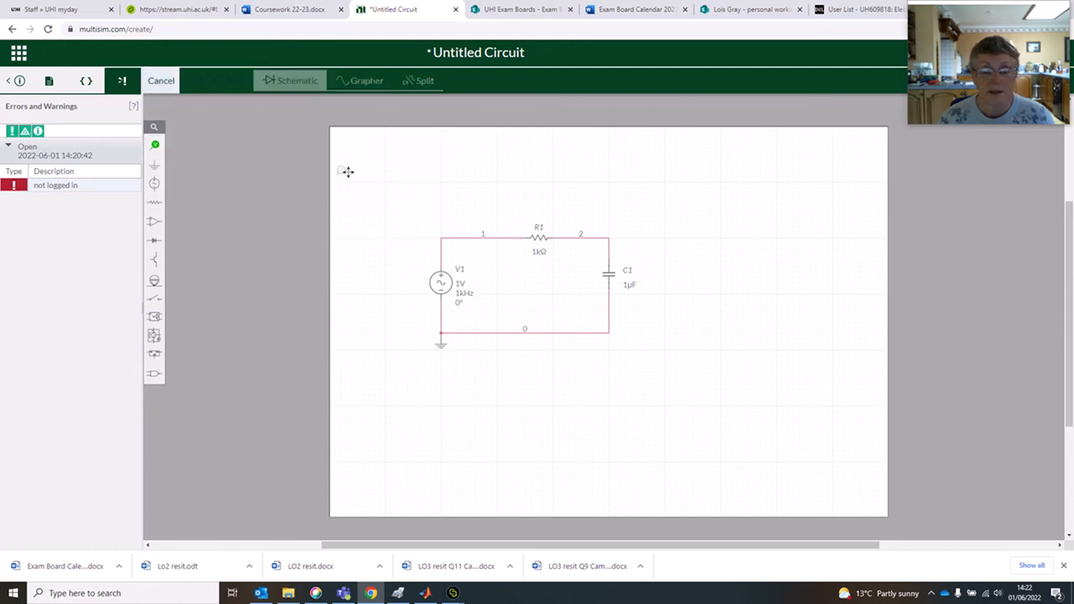
pyautogui.click(461, 229)
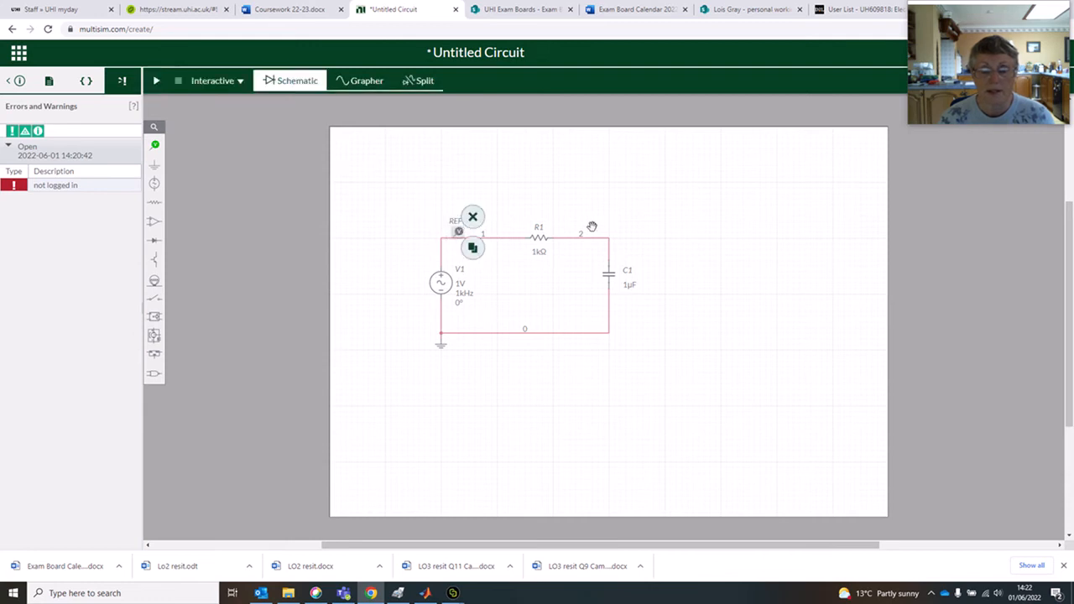
pyautogui.click(572, 206)
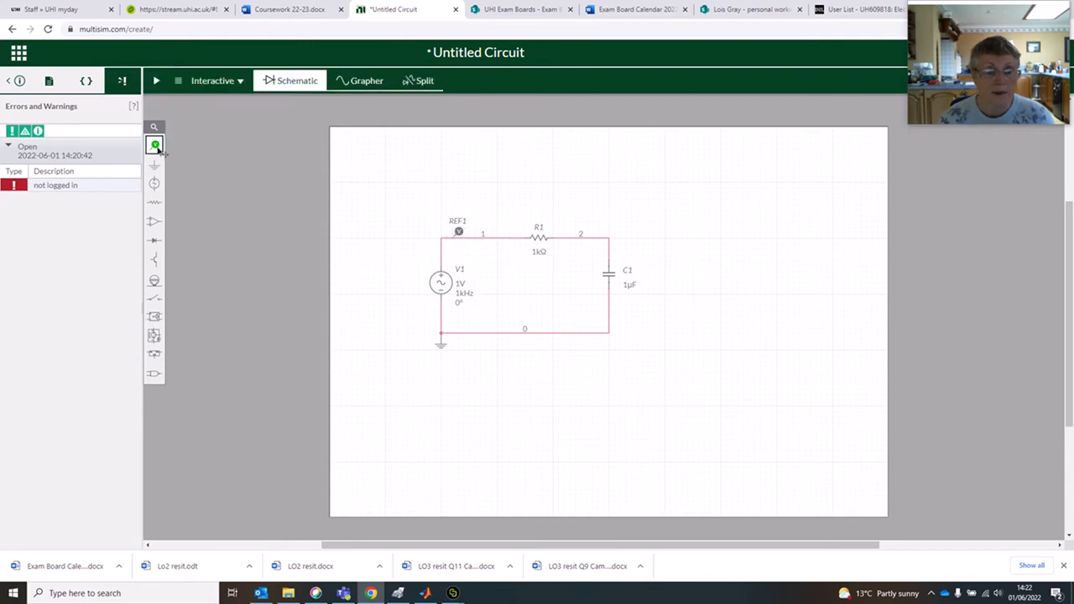
# - Attach a voltage probe to the wire between the resistor and the capacitor
pyautogui.click(156, 146)
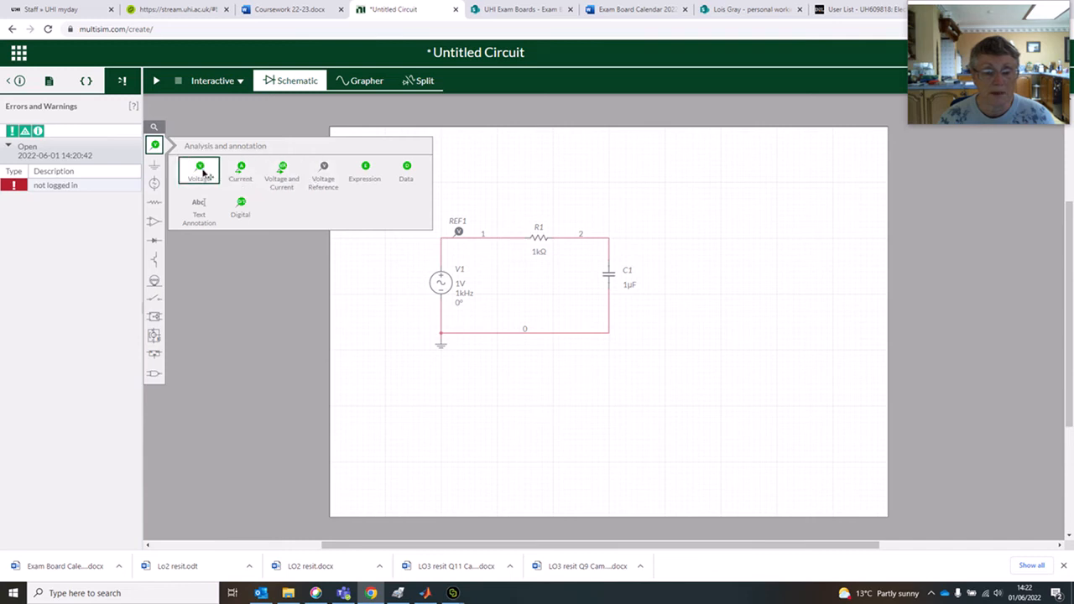
pyautogui.click(204, 172)
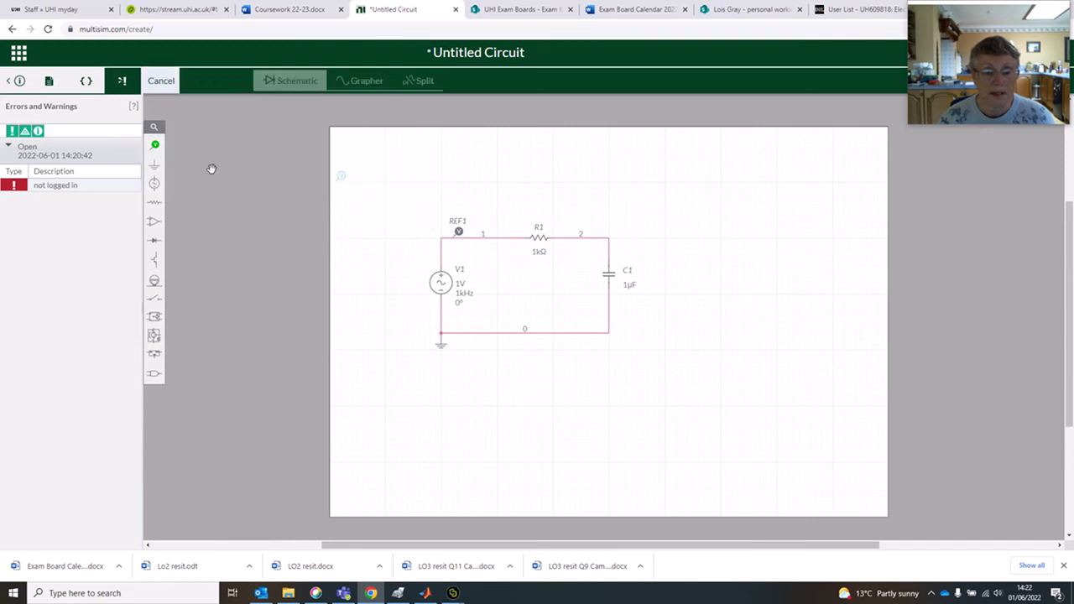
pyautogui.click(606, 225)
pyautogui.click(709, 300)
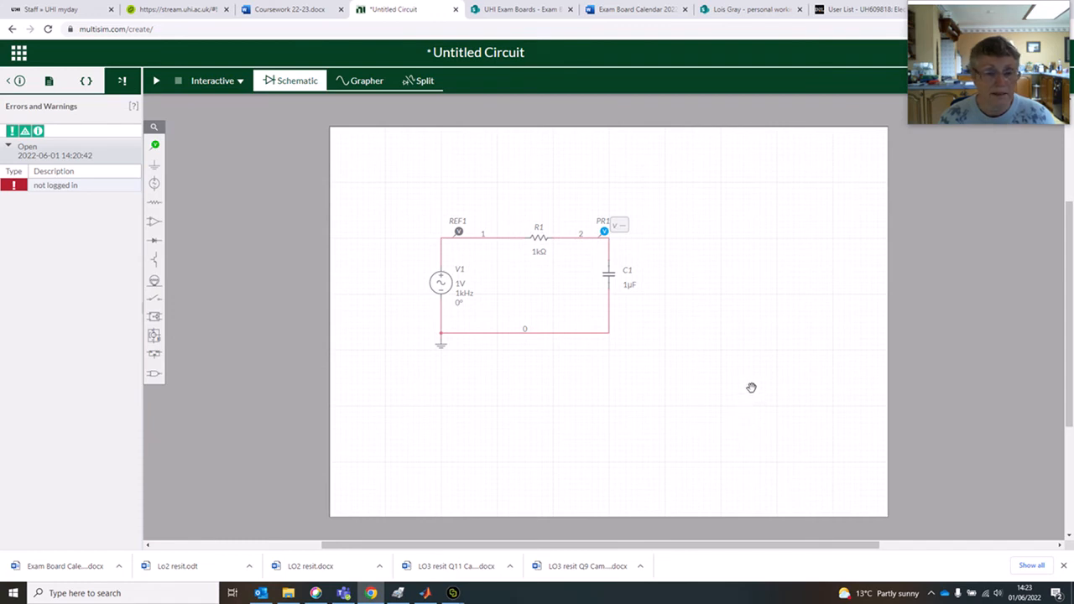
# - Set the simulation type to AC Sweep, run it and inspect the magnitude curve around its corner frequency
pyautogui.click(240, 83)
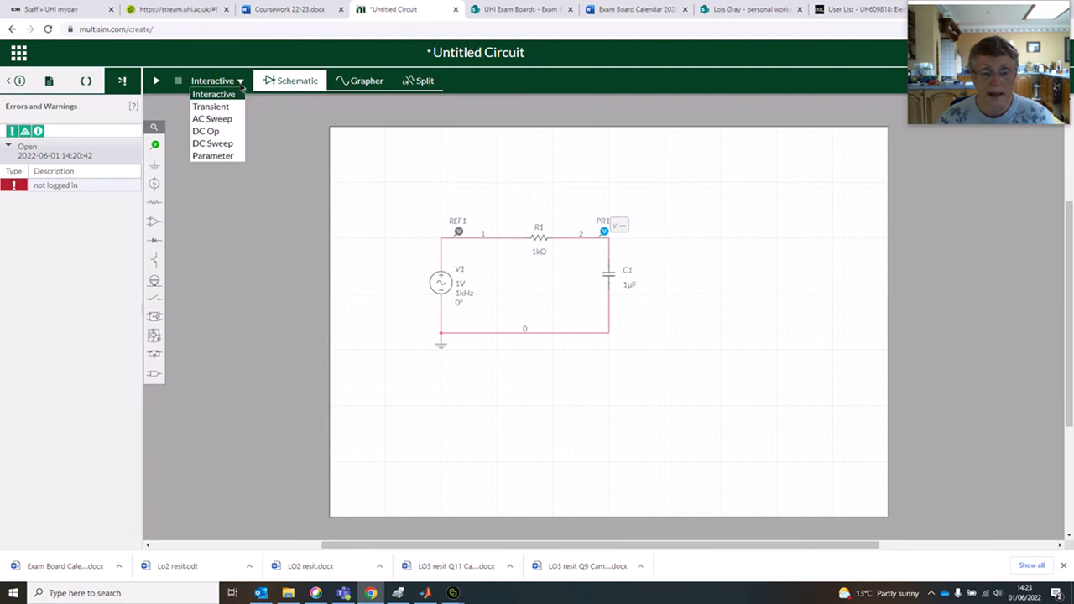
pyautogui.click(225, 120)
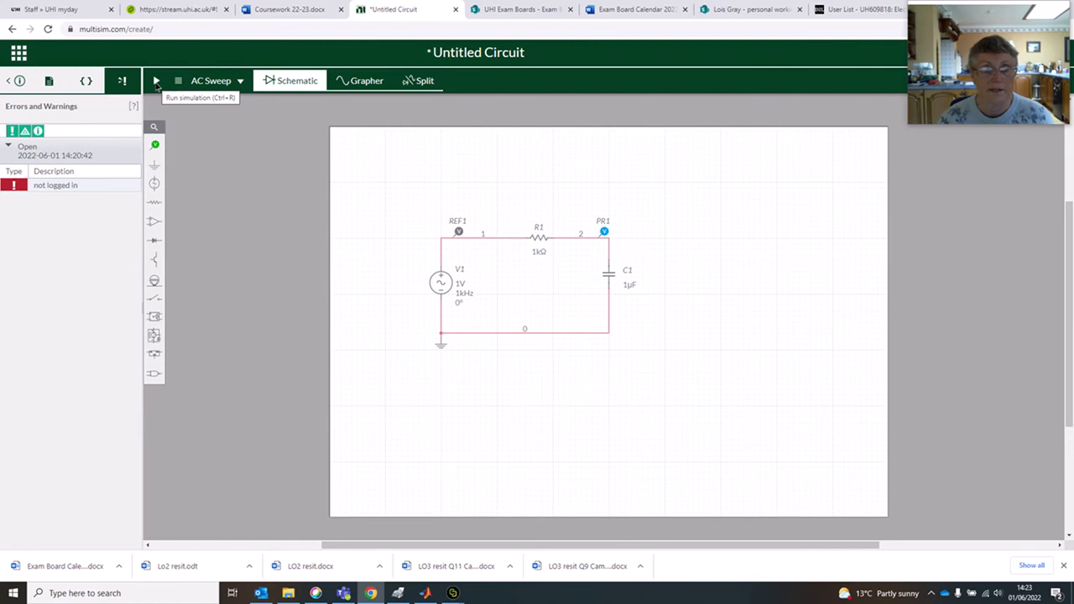
pyautogui.click(156, 81)
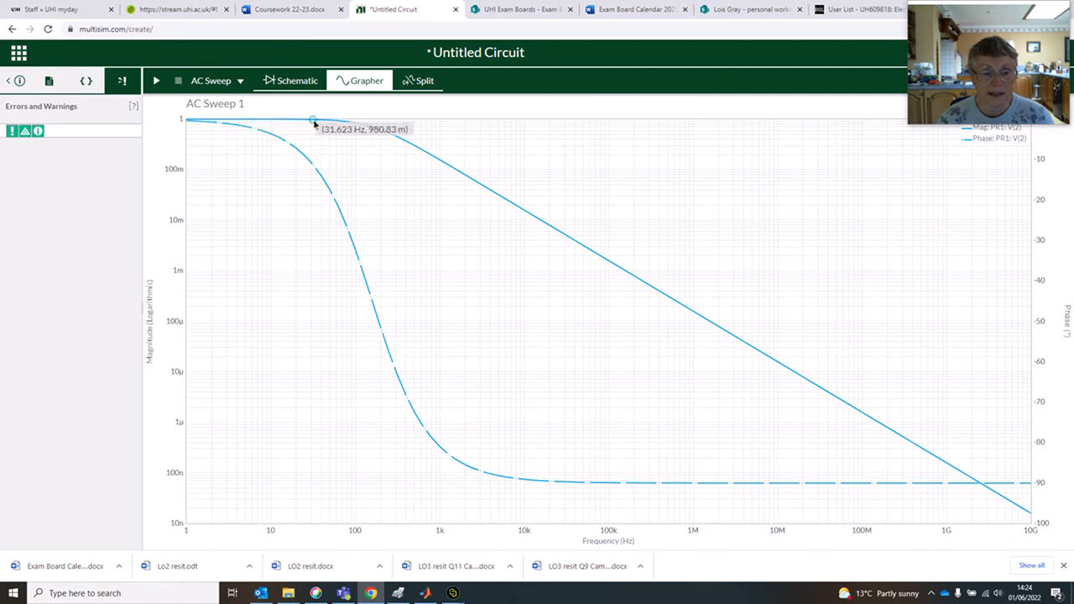
pyautogui.moveTo(355, 124)
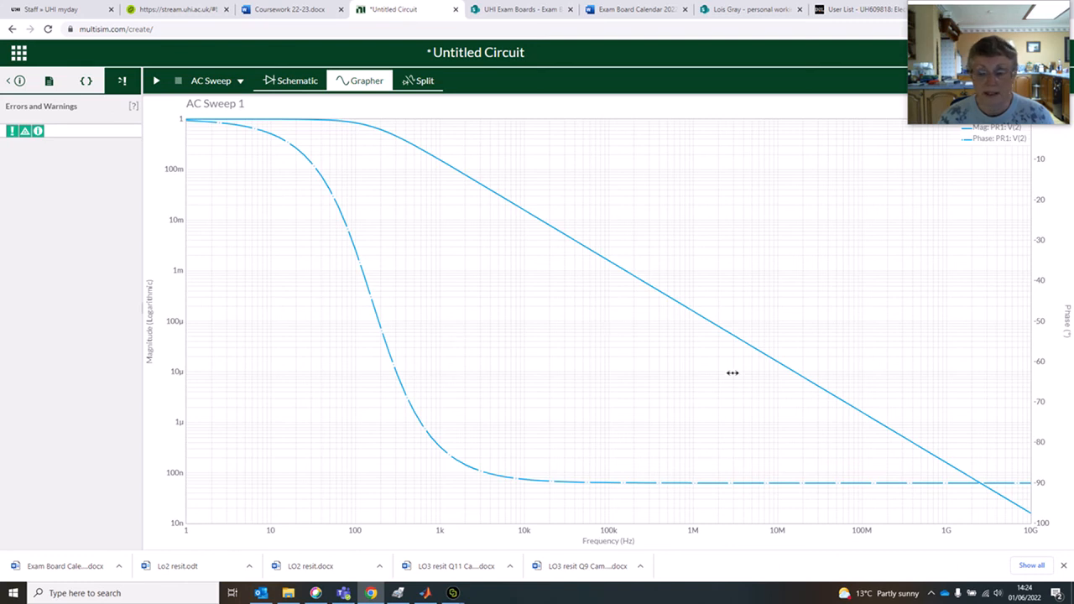
pyautogui.moveTo(453, 594)
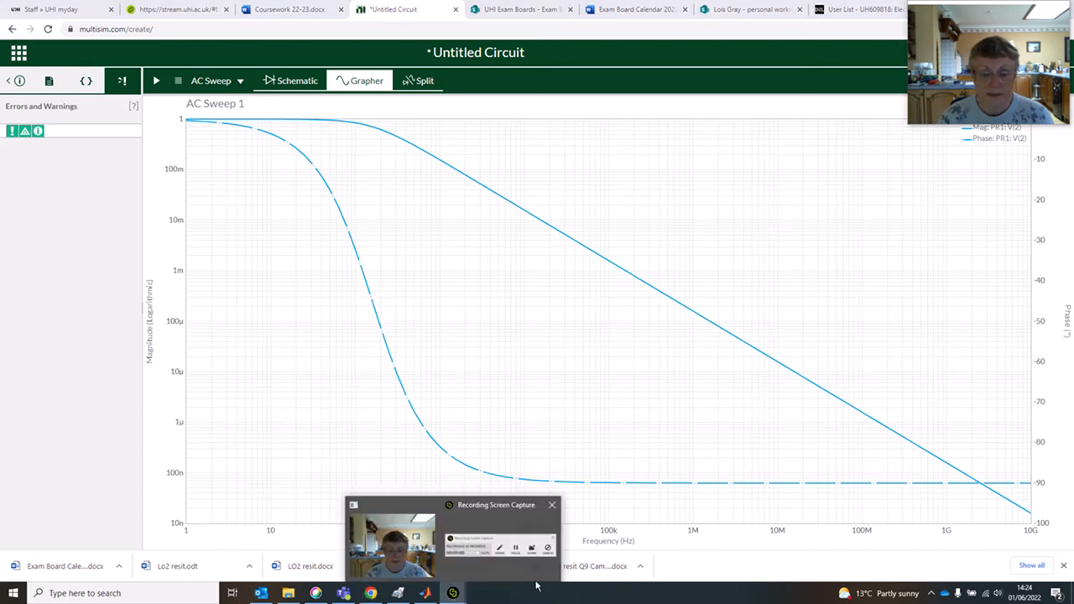